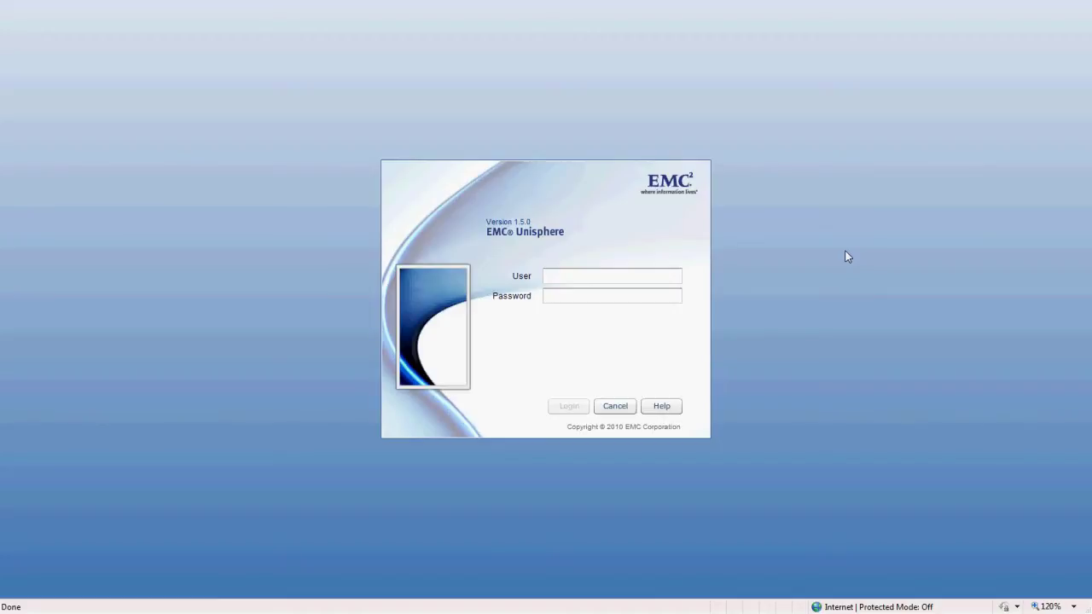
Step: Log in to Unisphere with the administrator user name and password
left_click(594, 276)
type("Admin")
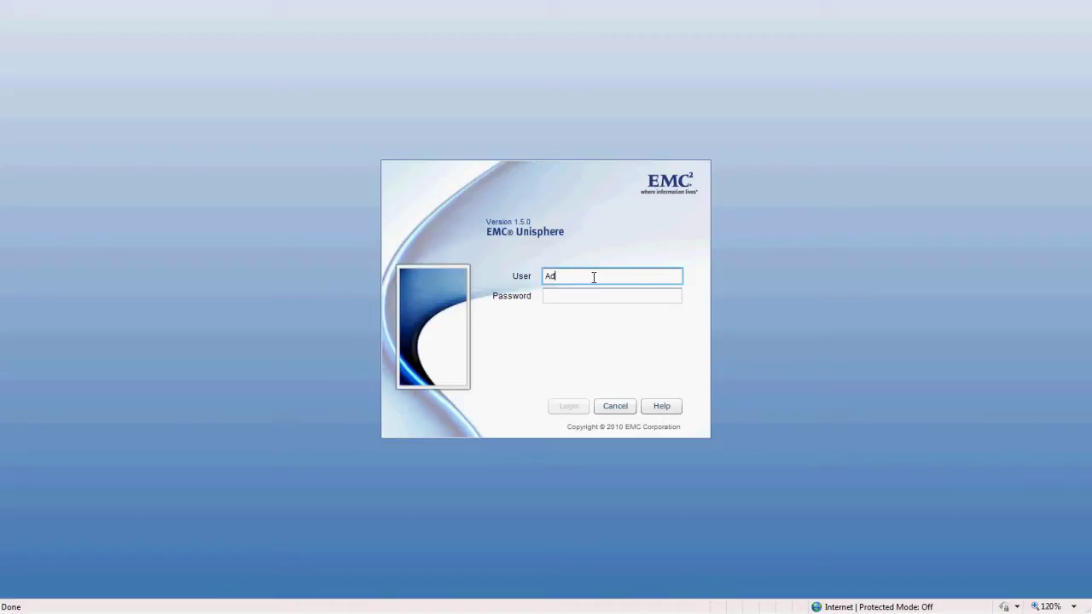
key("Tab")
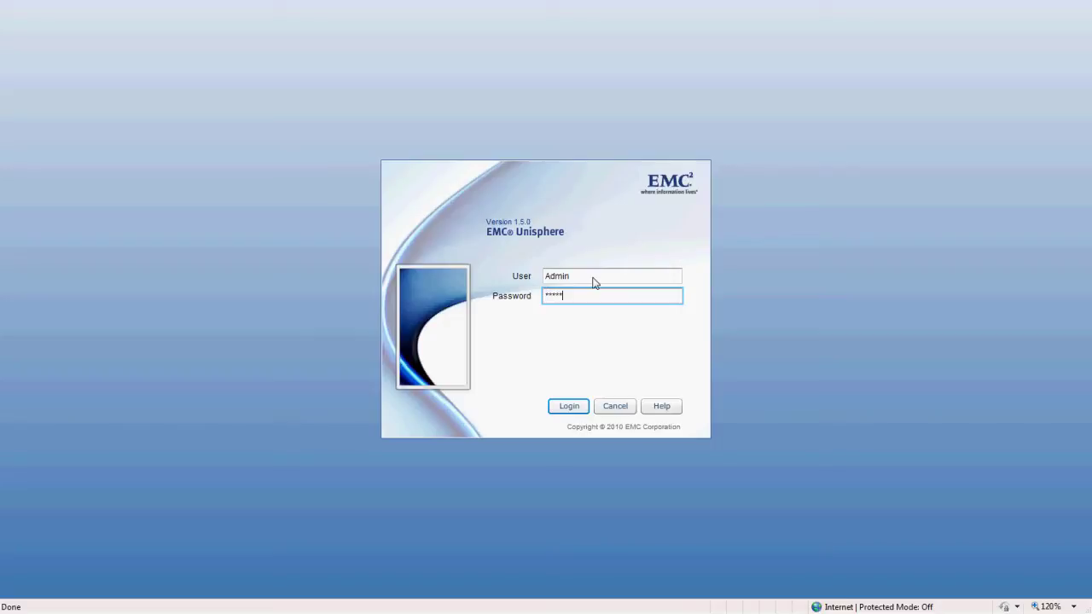
key("Return")
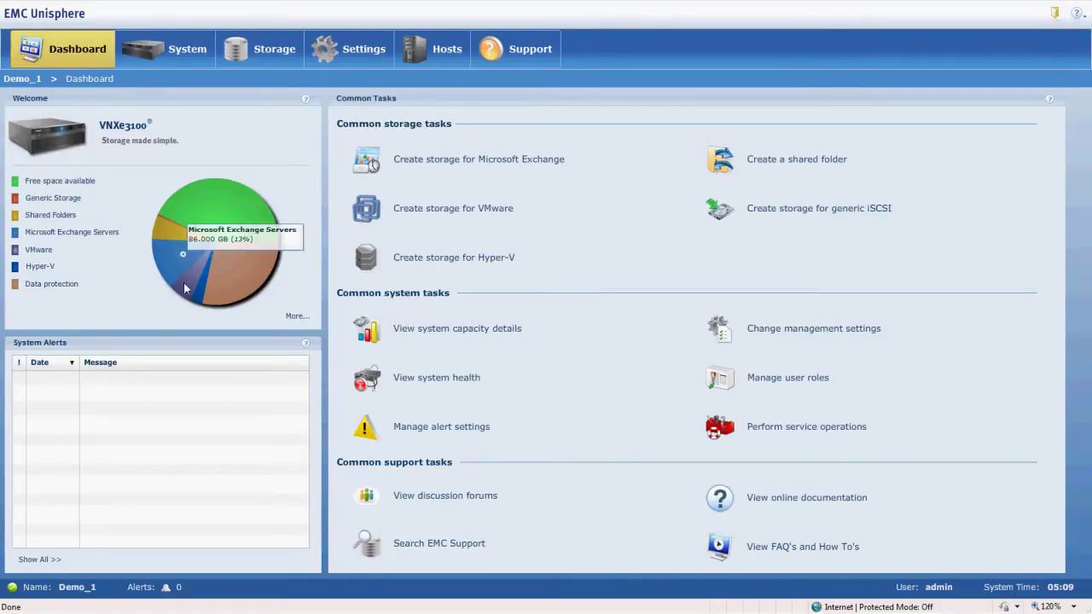
Step: Let the Demo_1 Dashboard load, showing 279.396 GB (42%) free space
mouse_move(251, 226)
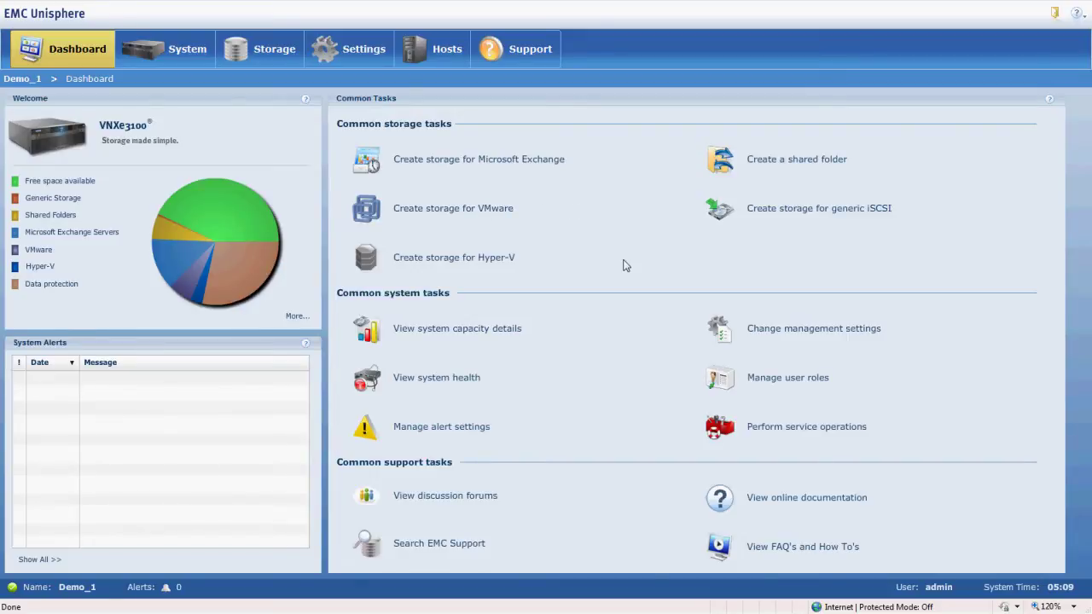
Step: Start the Hyper-V Storage Wizard and change the datastore name to HyperV-02
left_click(485, 265)
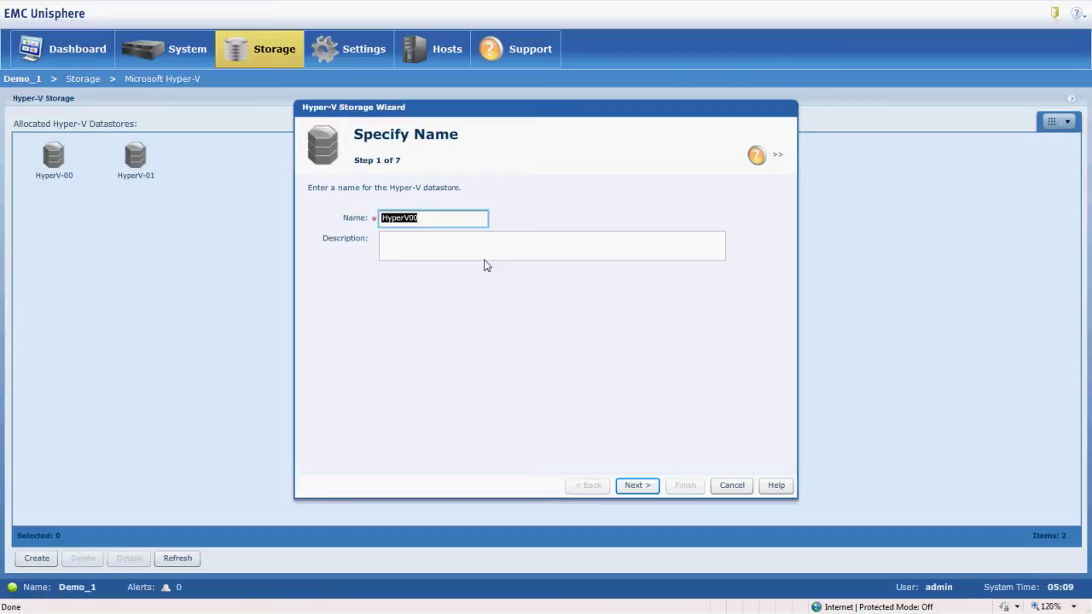
left_click(469, 215)
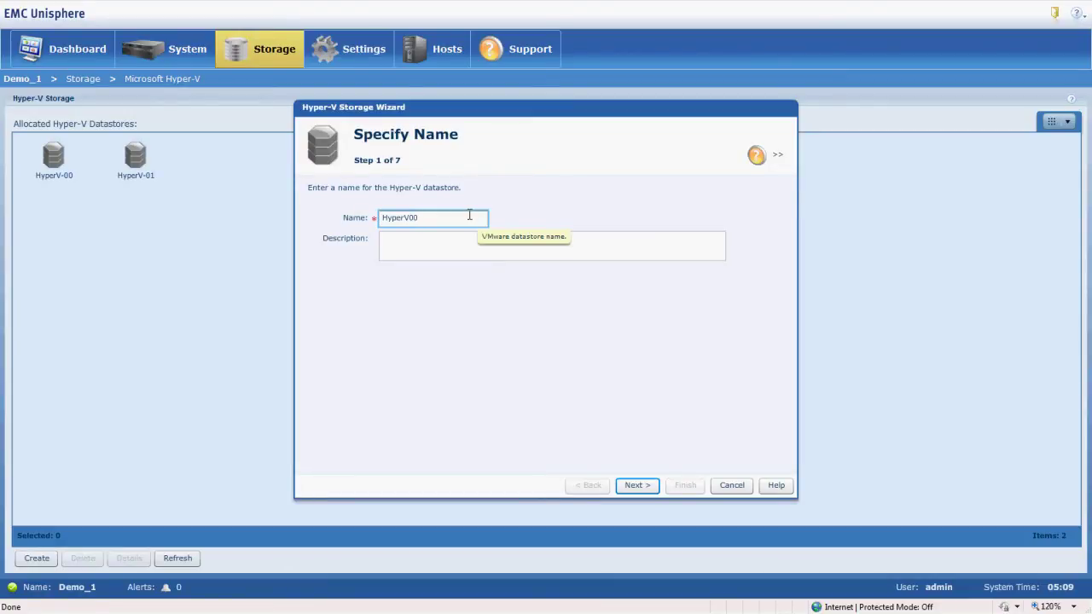
key("BackSpace")
type("-")
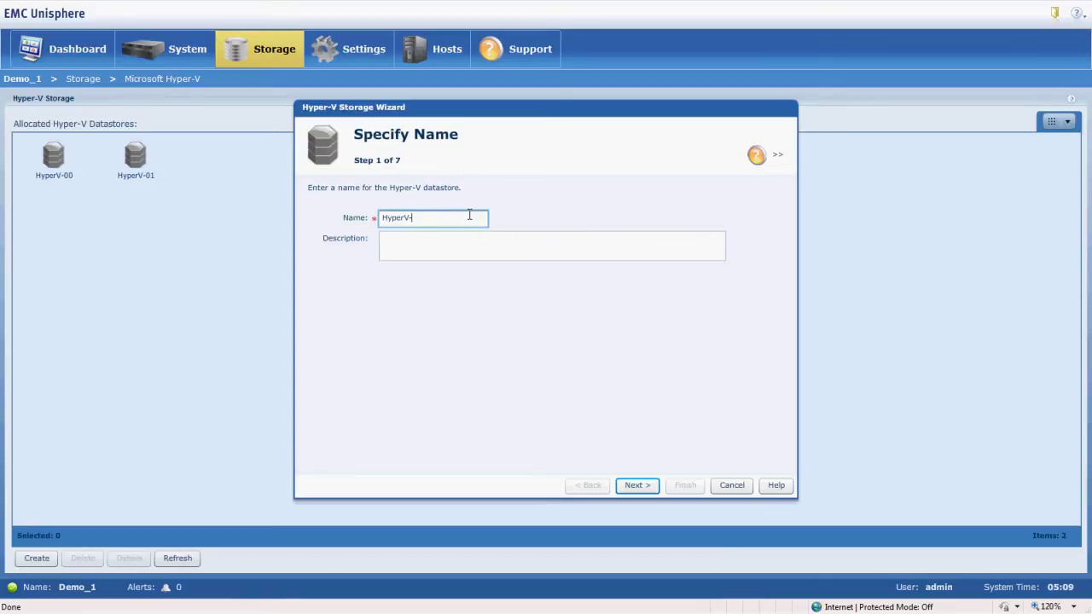
type("02")
Step: Choose the Performance pool and set the datastore size to 10 GB
left_click(640, 486)
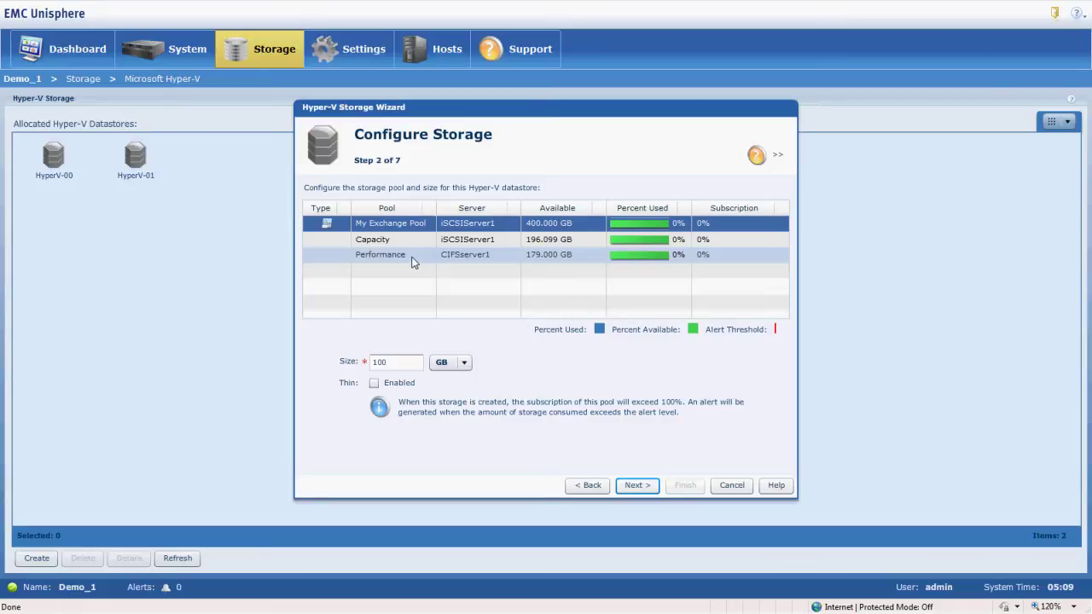
left_click(412, 262)
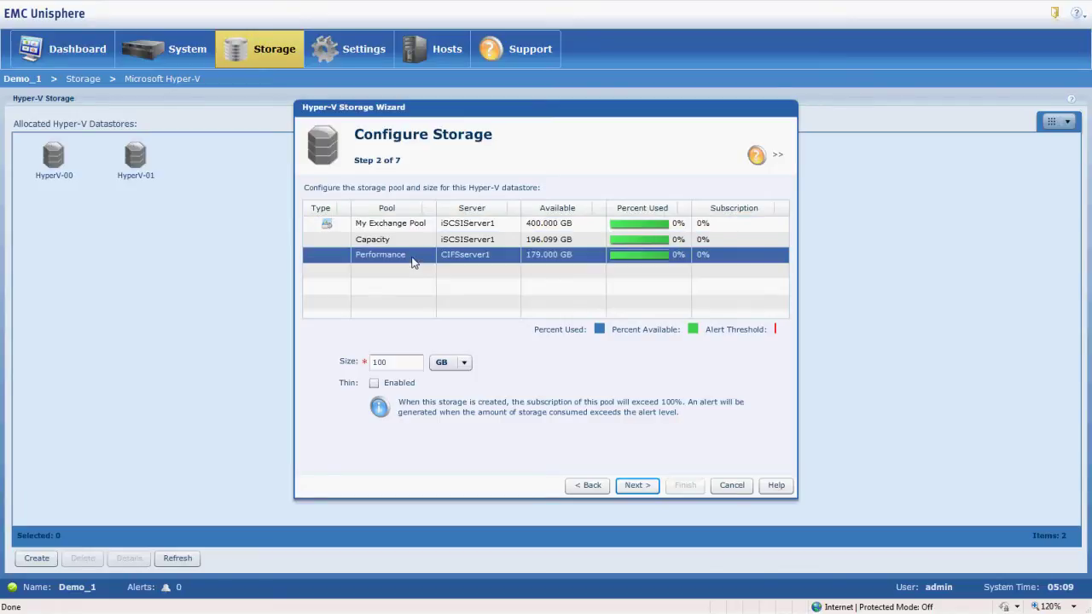
left_click(399, 363)
double_click(399, 362)
type("10")
Step: Enable snapshot-schedule protection using the MySchedule schedule
left_click(646, 486)
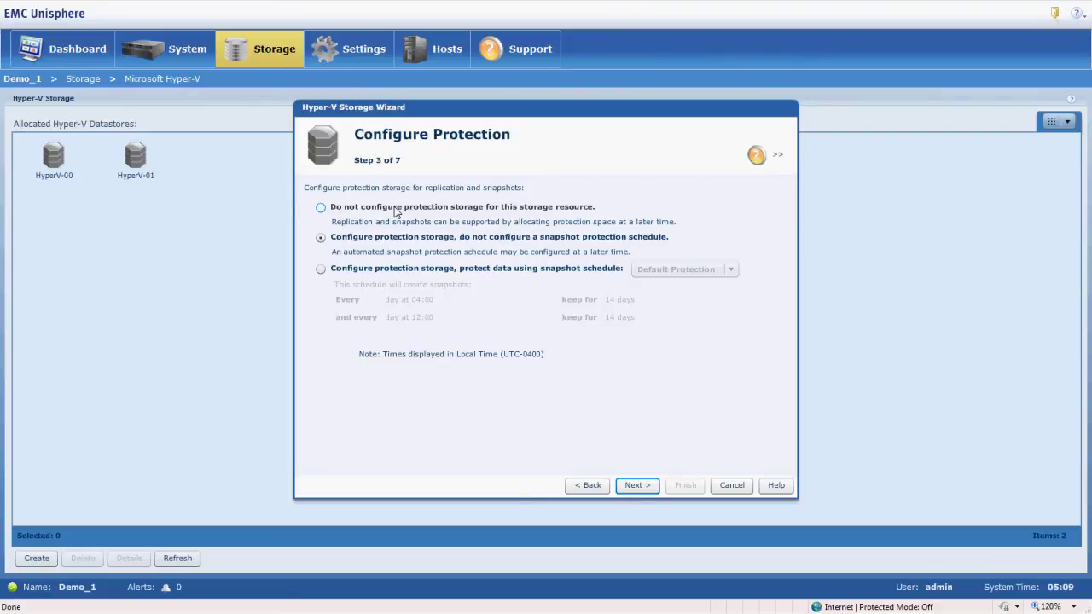
left_click(321, 271)
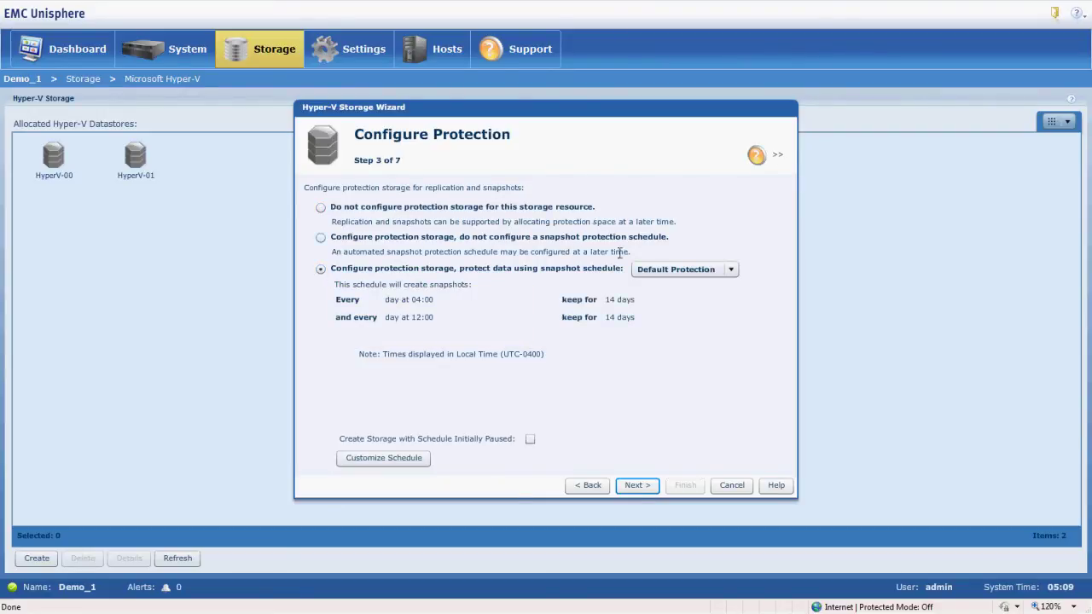
left_click(729, 271)
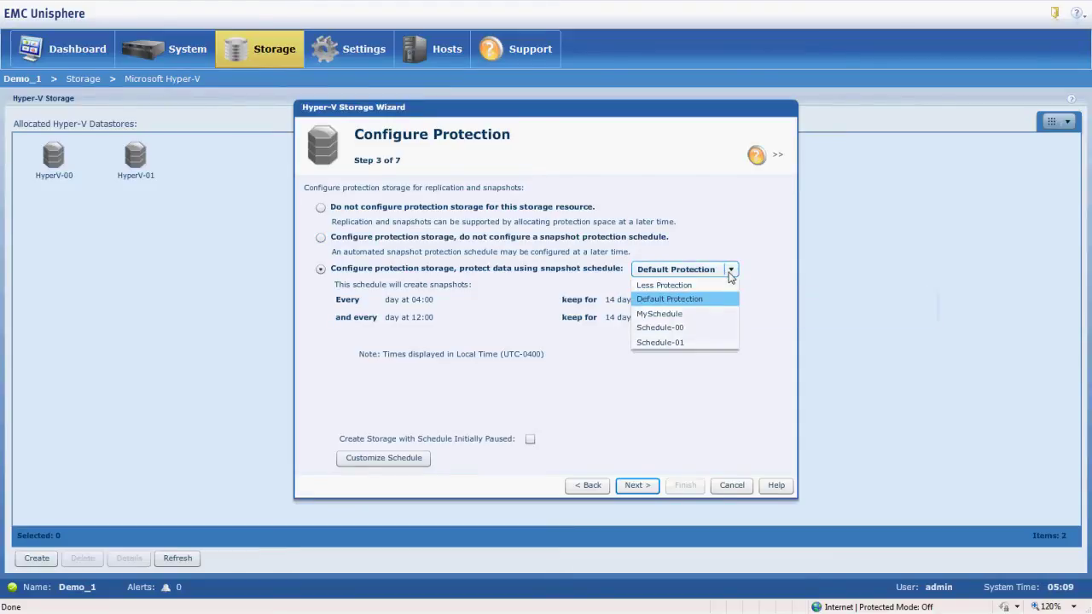
left_click(685, 315)
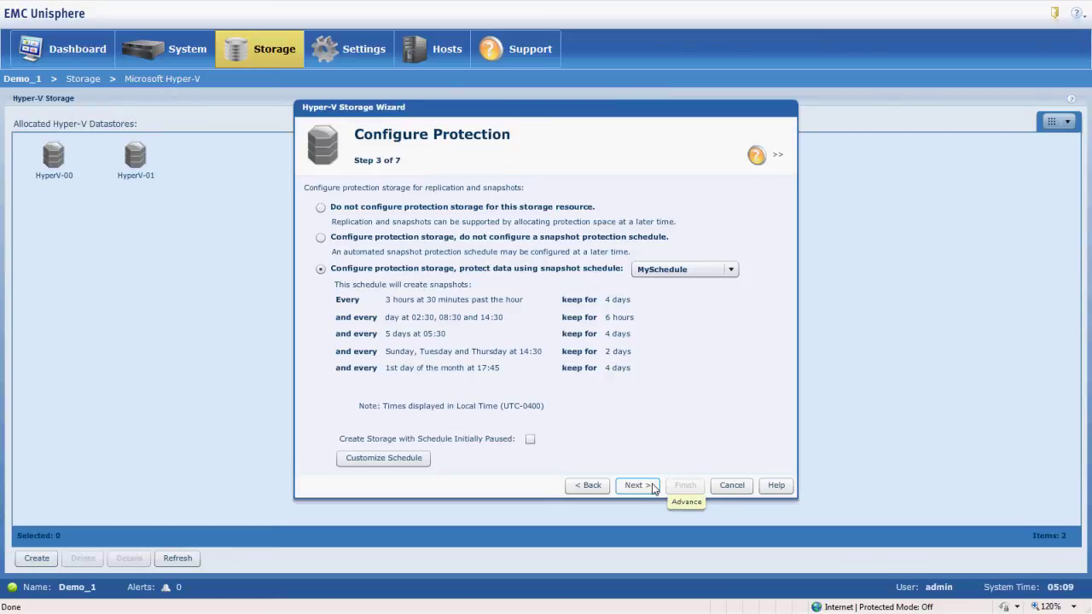
left_click(653, 487)
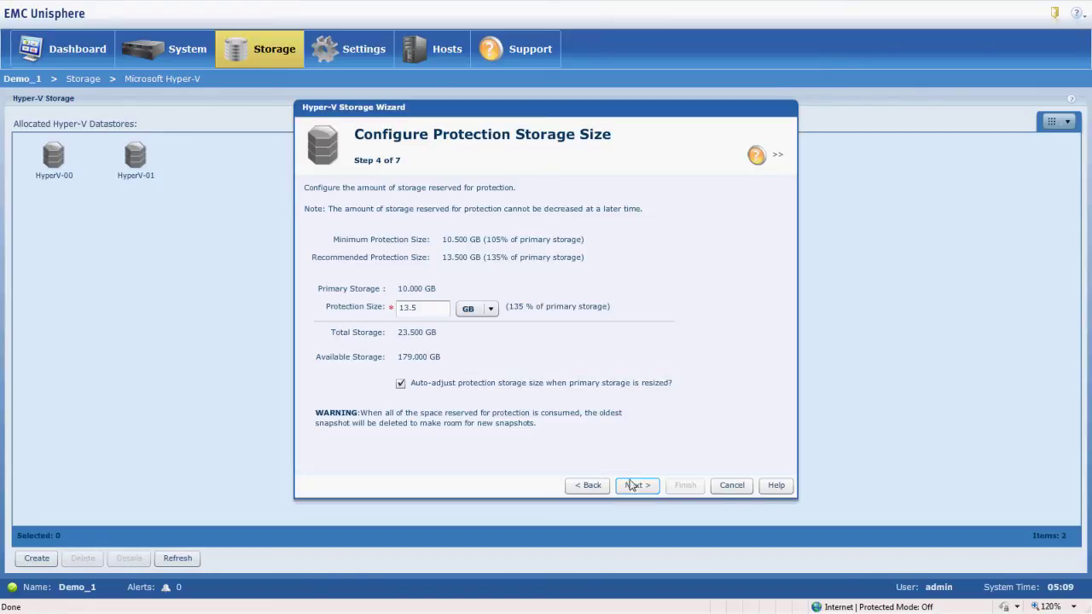
Step: Accept the 23.5 GB protection size and give Server-E Hyper-V Datastore access
left_click(632, 485)
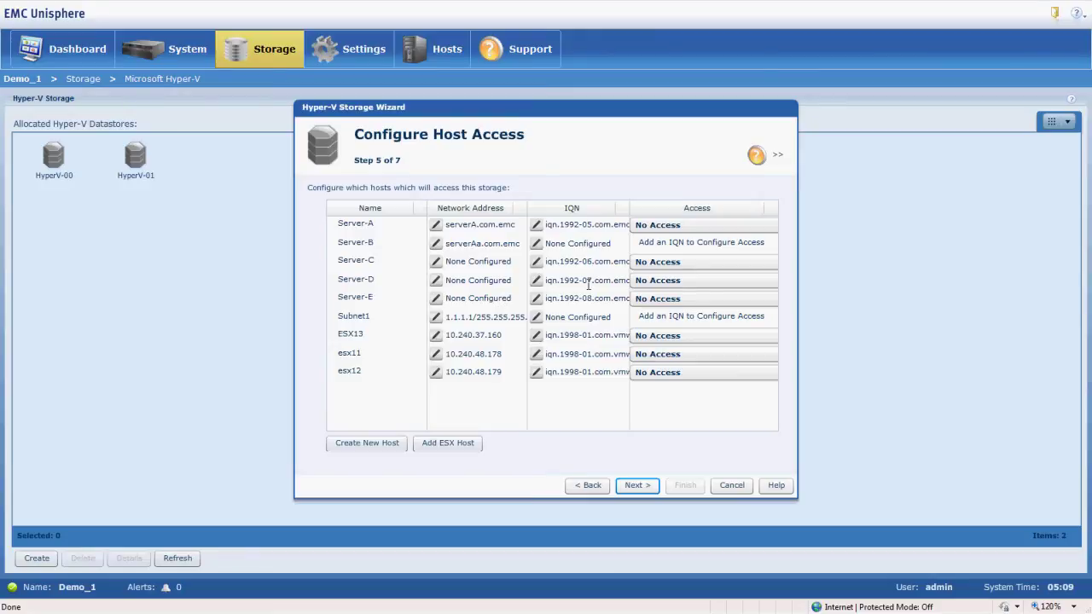
left_click(674, 300)
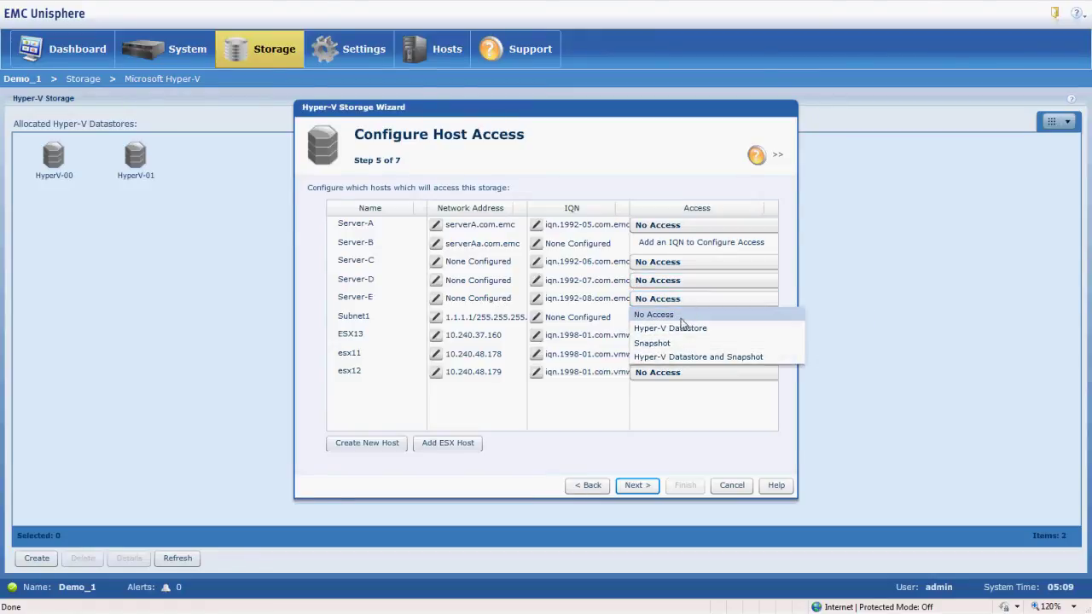
left_click(680, 330)
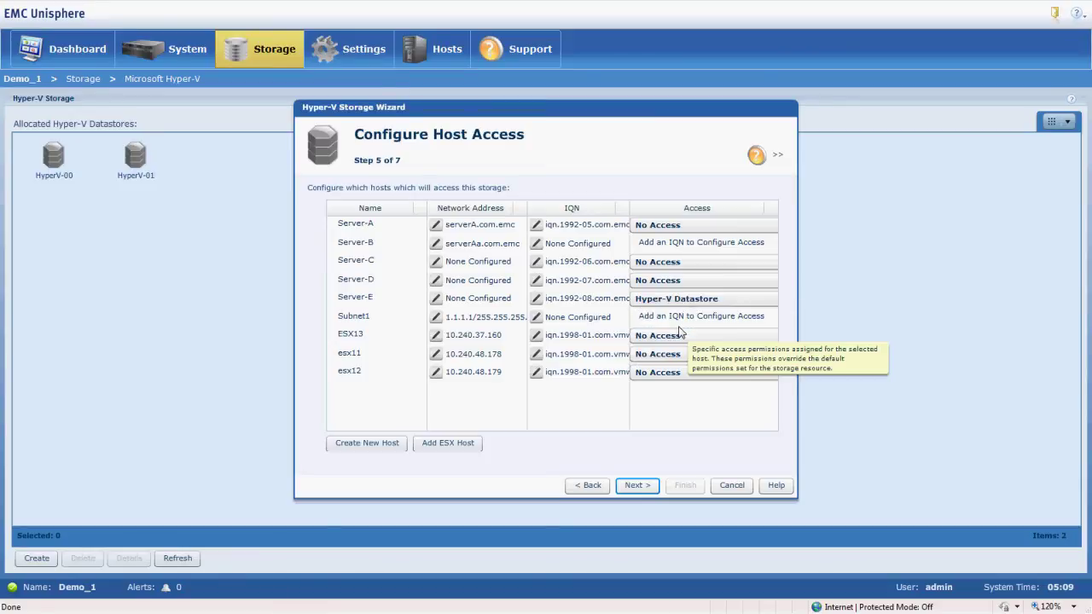
Step: Give Server-A and Server-C Snapshot access
left_click(678, 227)
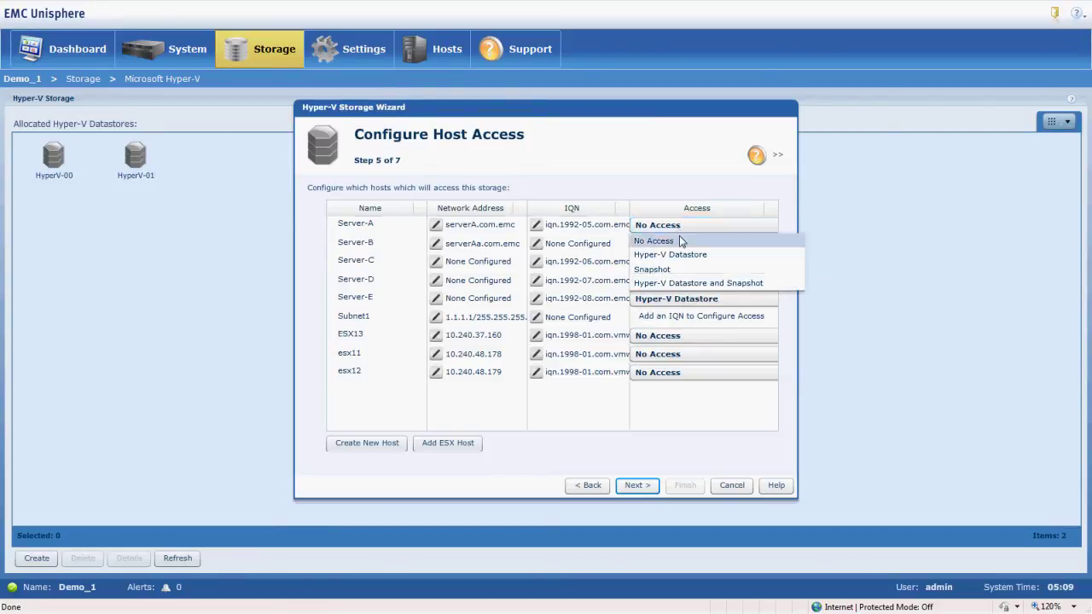
left_click(674, 269)
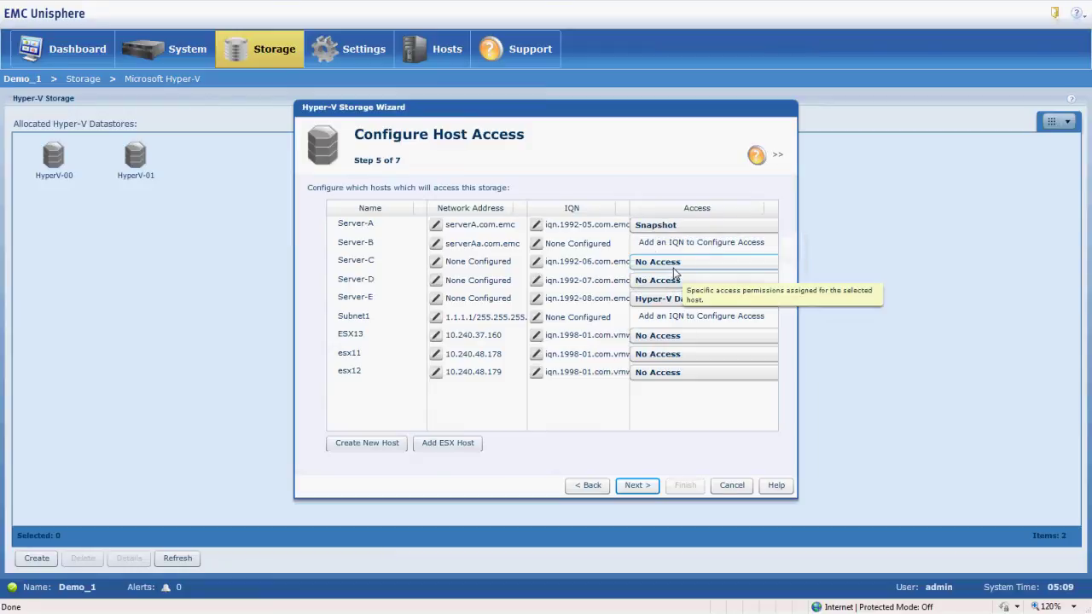
left_click(689, 227)
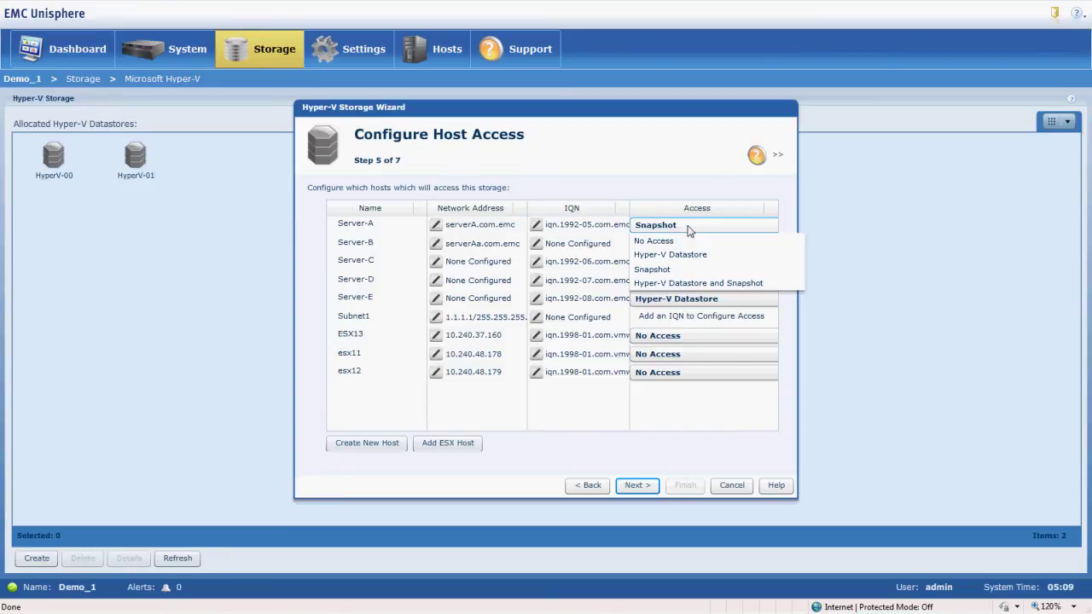
left_click(689, 228)
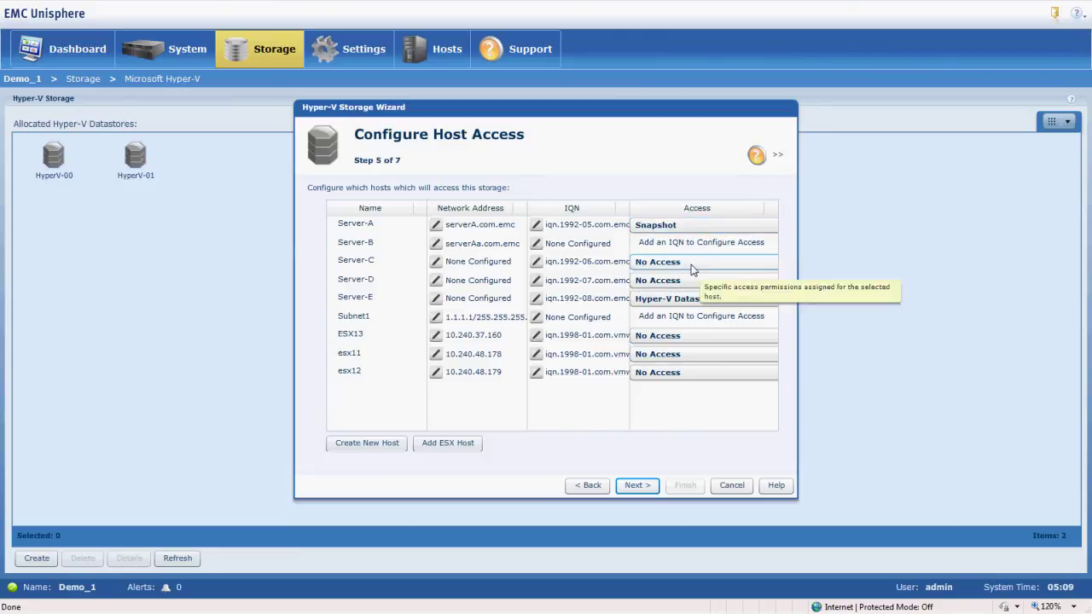
left_click(692, 269)
left_click(674, 303)
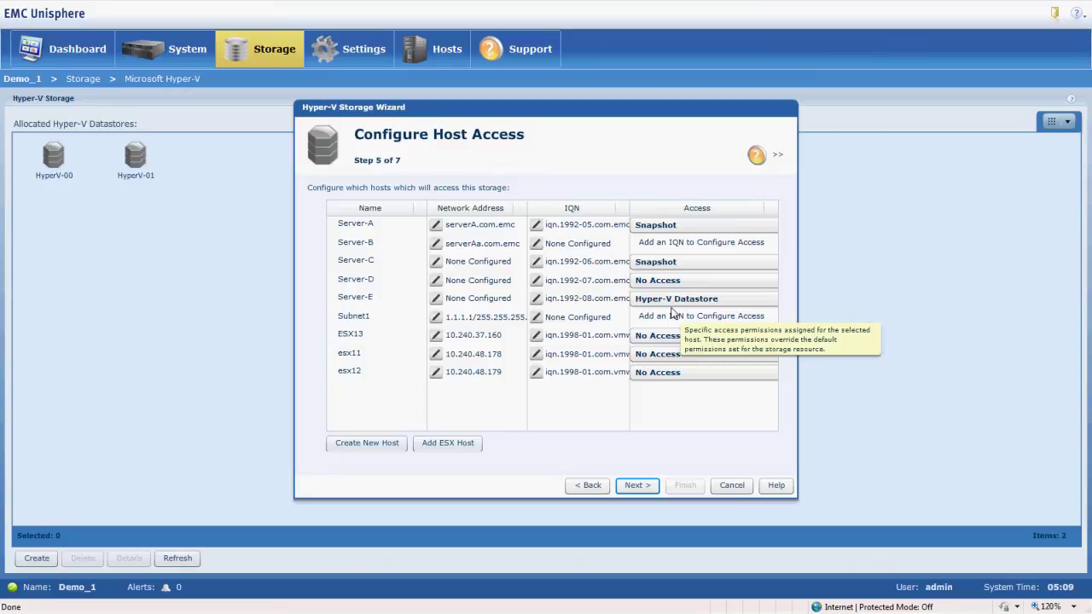
Step: Review the summary, finish creating HyperV-02, and close the wizard
left_click(638, 490)
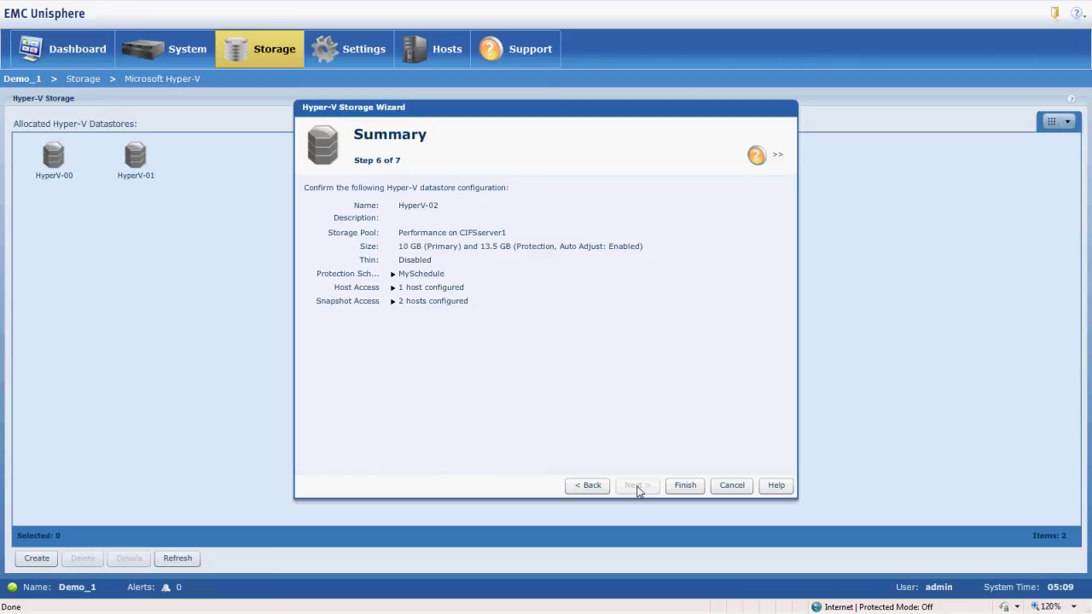
left_click(698, 486)
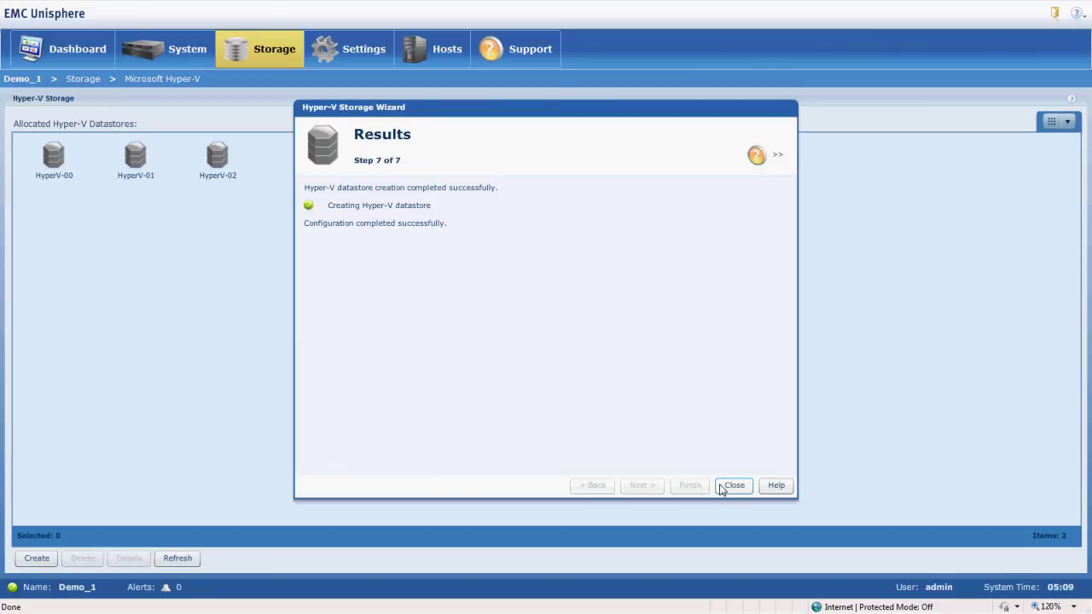
left_click(723, 488)
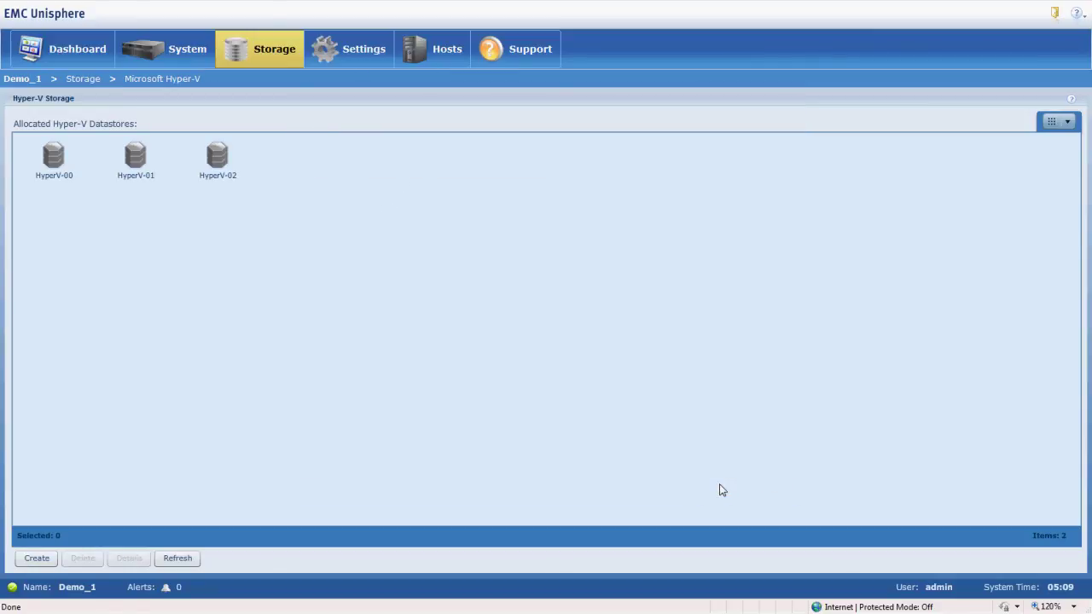